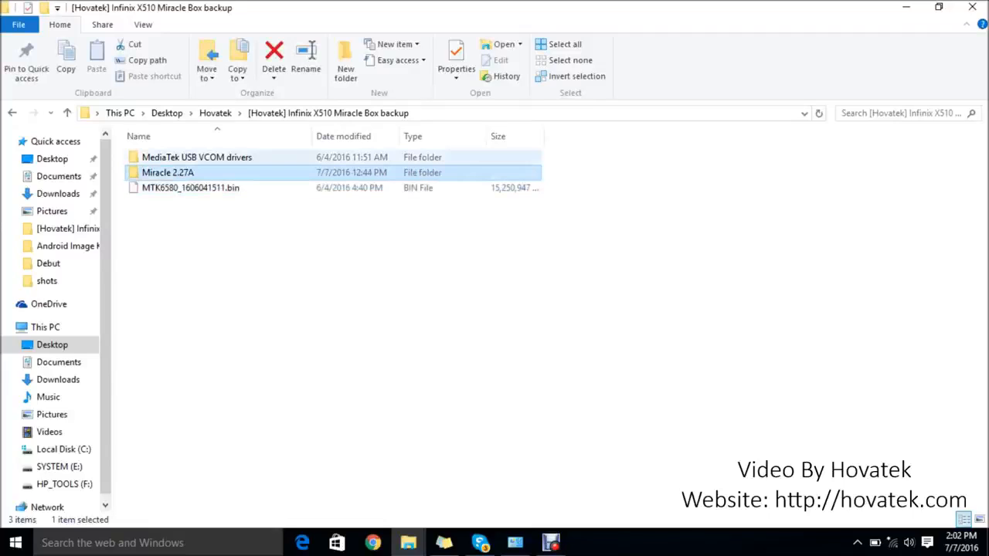
# Step: Open Device Manager and place its window beside the MediaTek USB VCOM drivers folder in the file listing
pyautogui.click(197, 157)
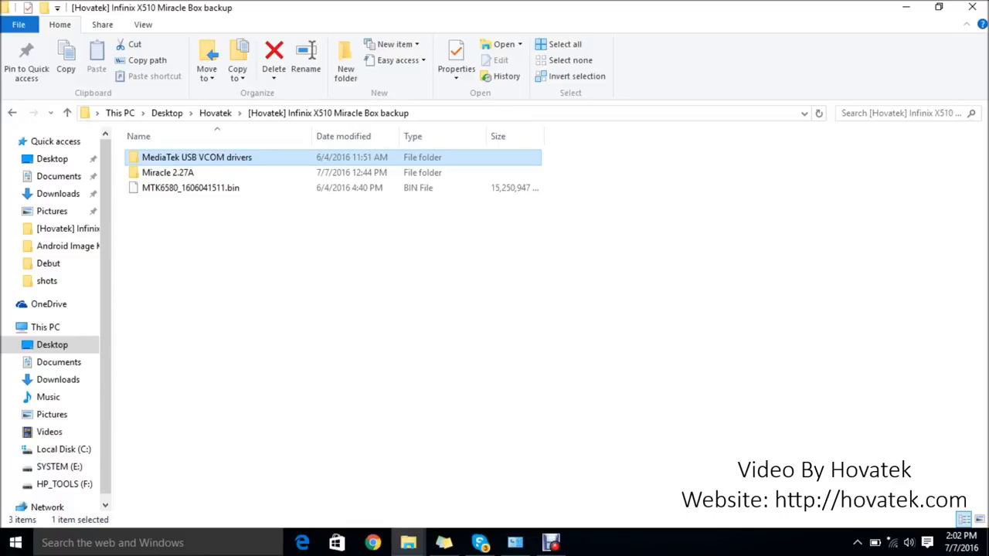
pyautogui.press('super')
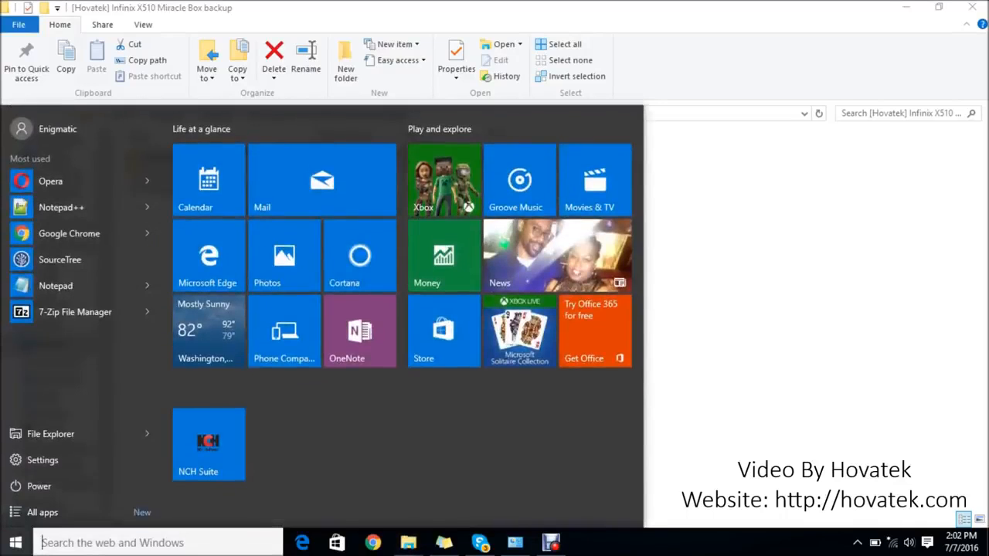
pyautogui.write('device')
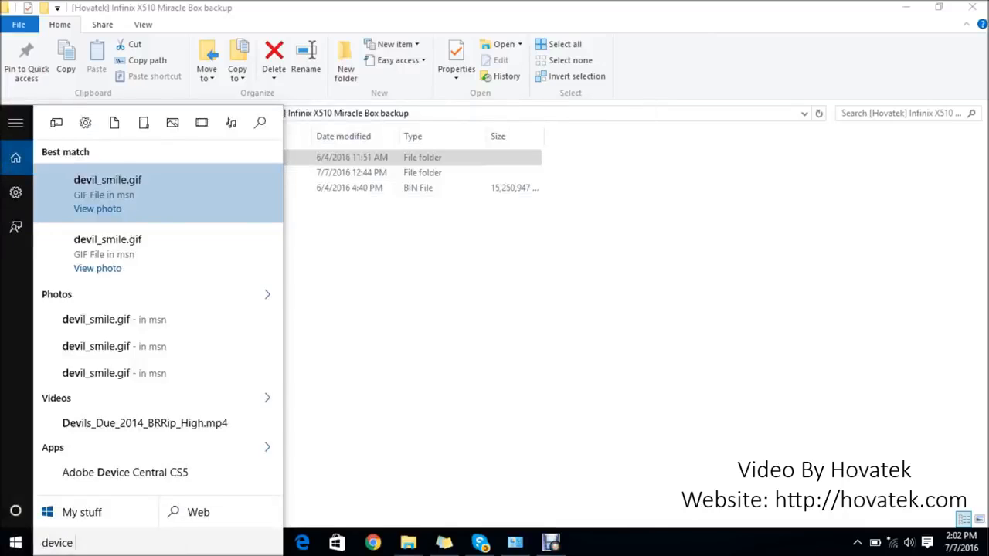
pyautogui.write(' manager')
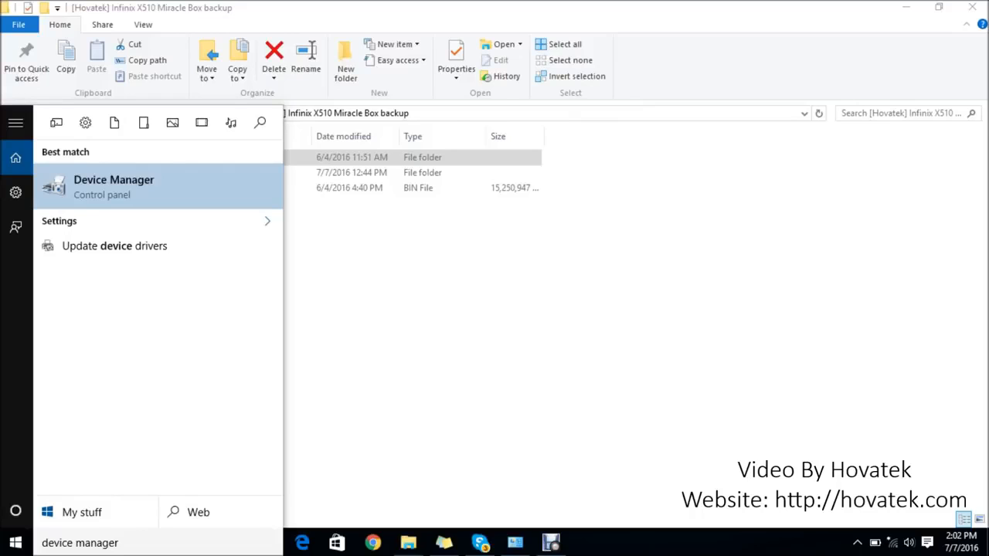
pyautogui.press('Return')
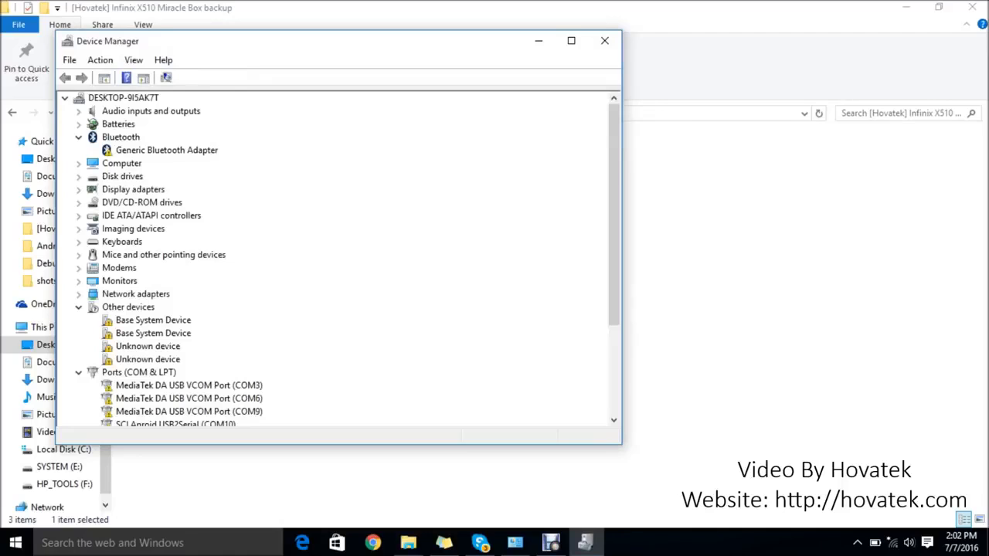
pyautogui.moveTo(309, 41); pyautogui.dragTo(468, 100)
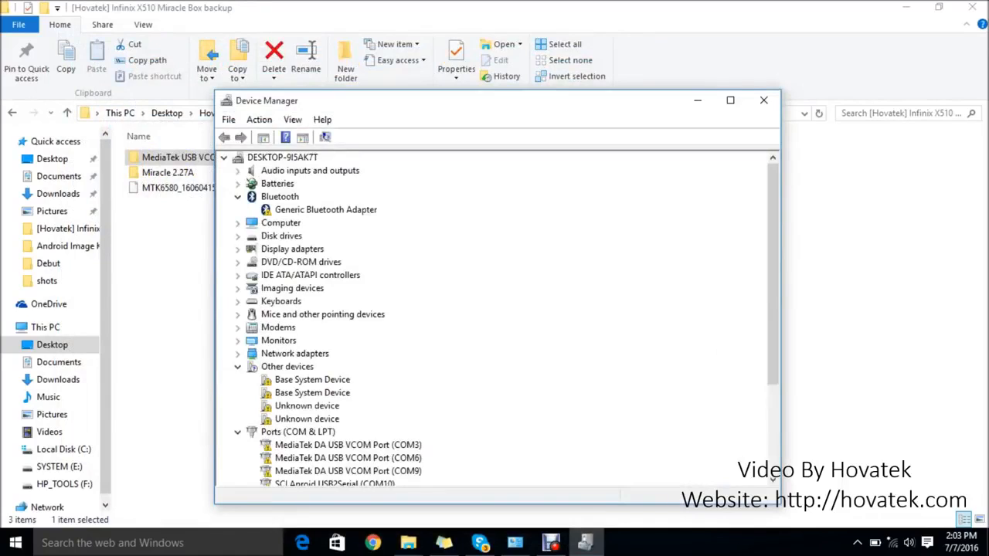
pyautogui.click(180, 158)
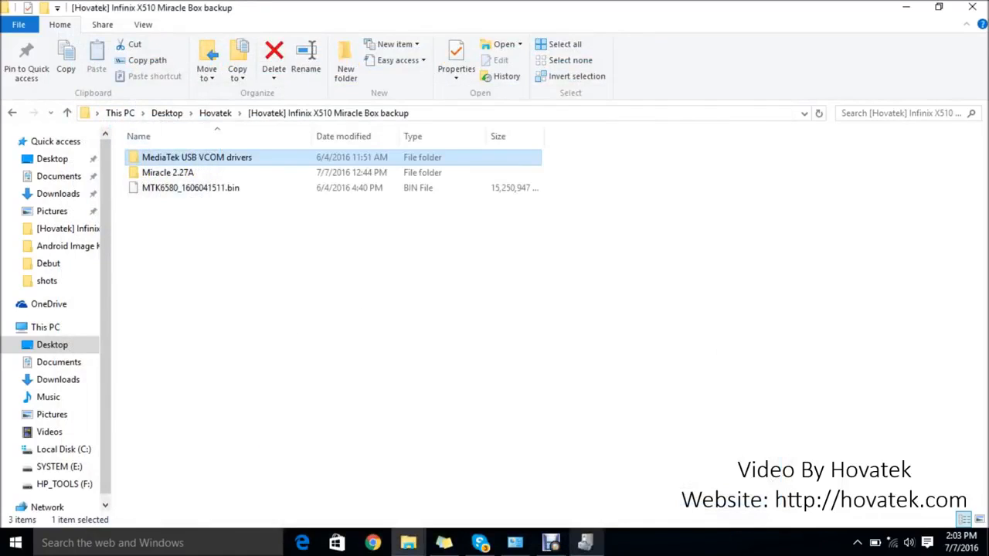
pyautogui.click(552, 544)
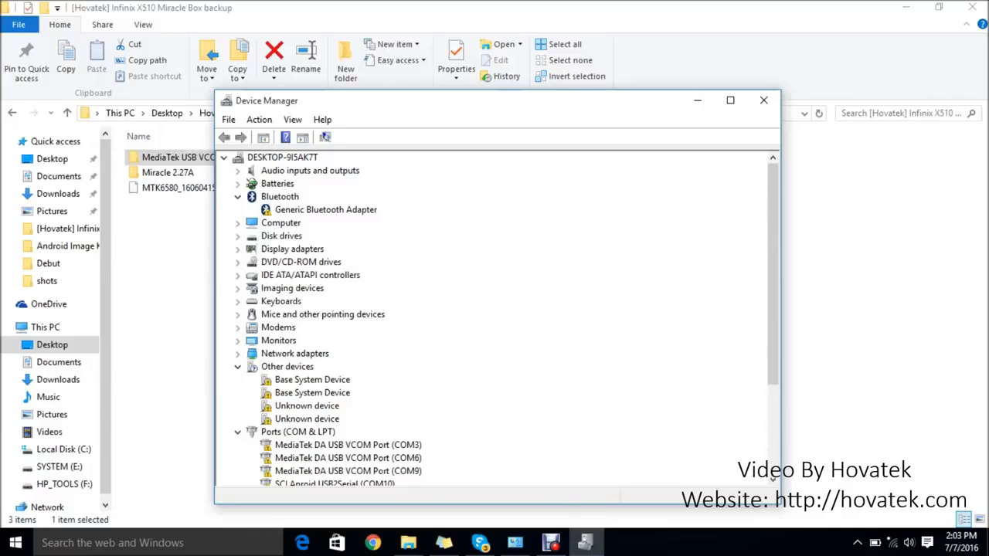
pyautogui.moveTo(495, 100); pyautogui.dragTo(657, 112)
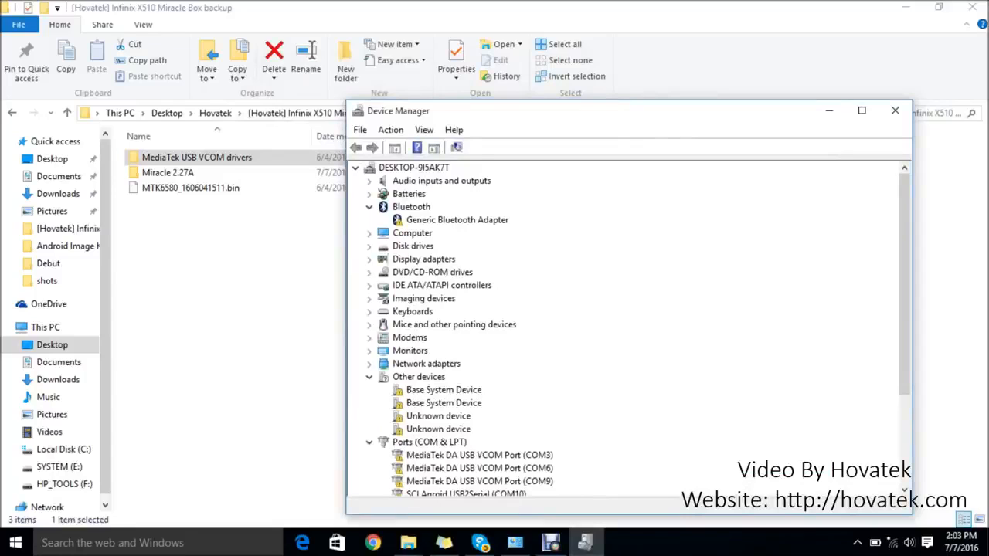
# Step: Start adding legacy hardware, choosing manual selection from a list and showing all devices
pyautogui.click(412, 233)
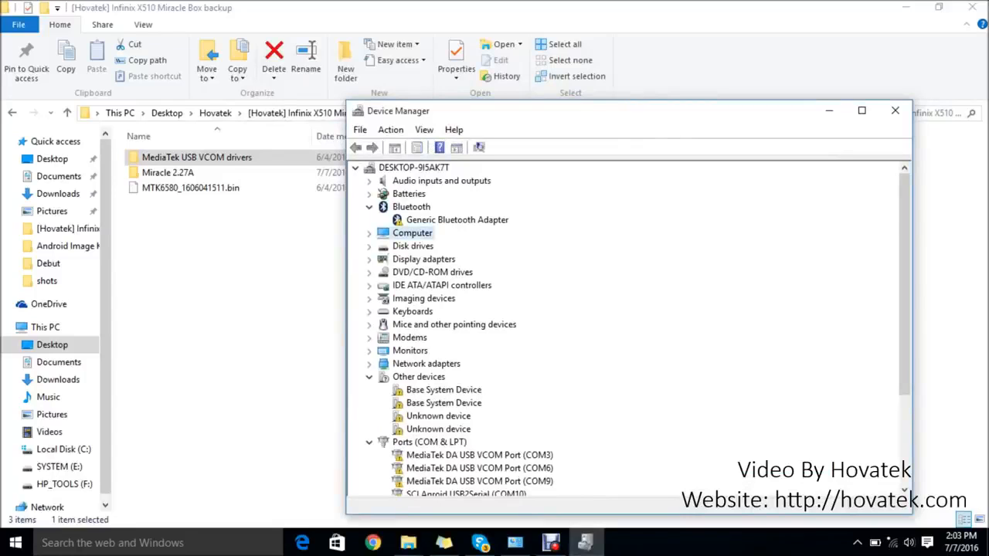
pyautogui.click(391, 130)
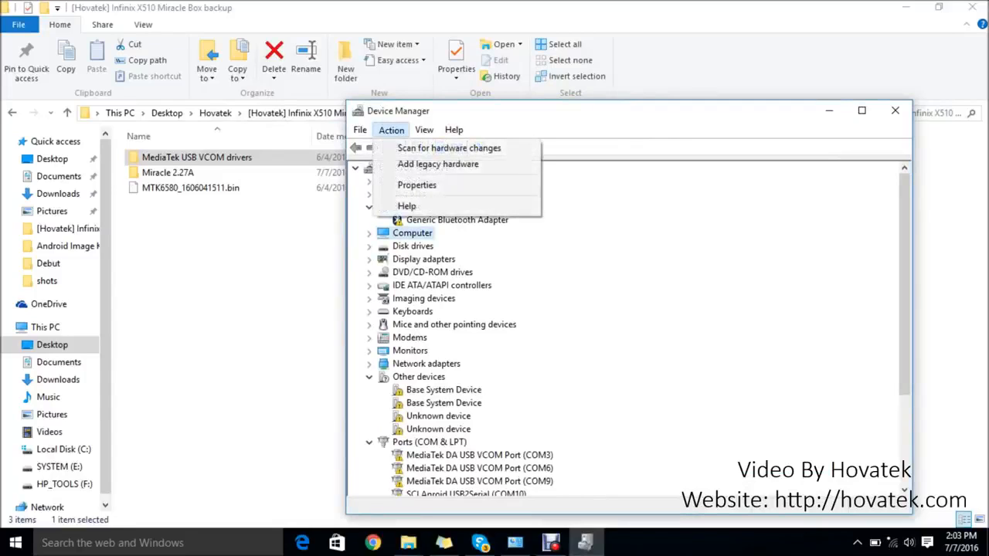
pyautogui.click(438, 163)
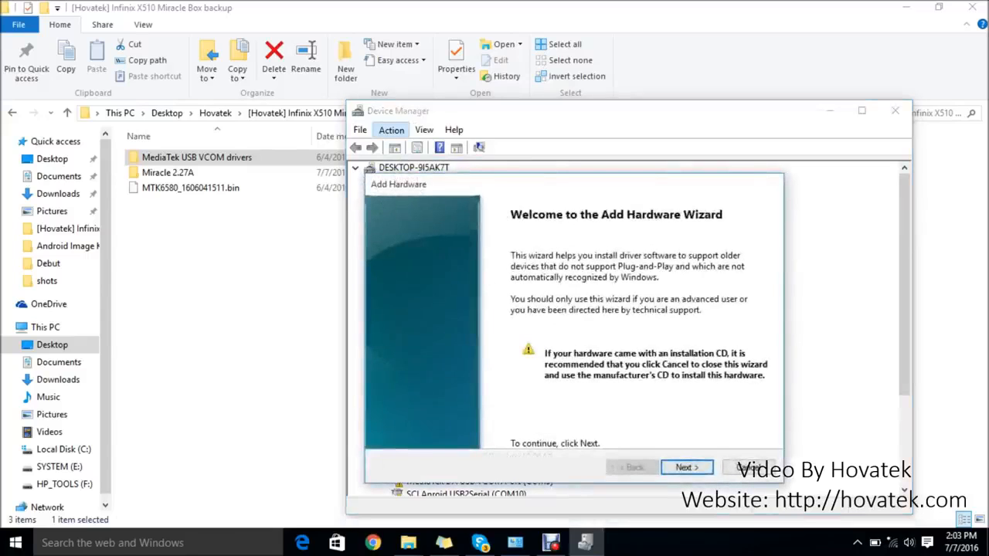
pyautogui.click(687, 468)
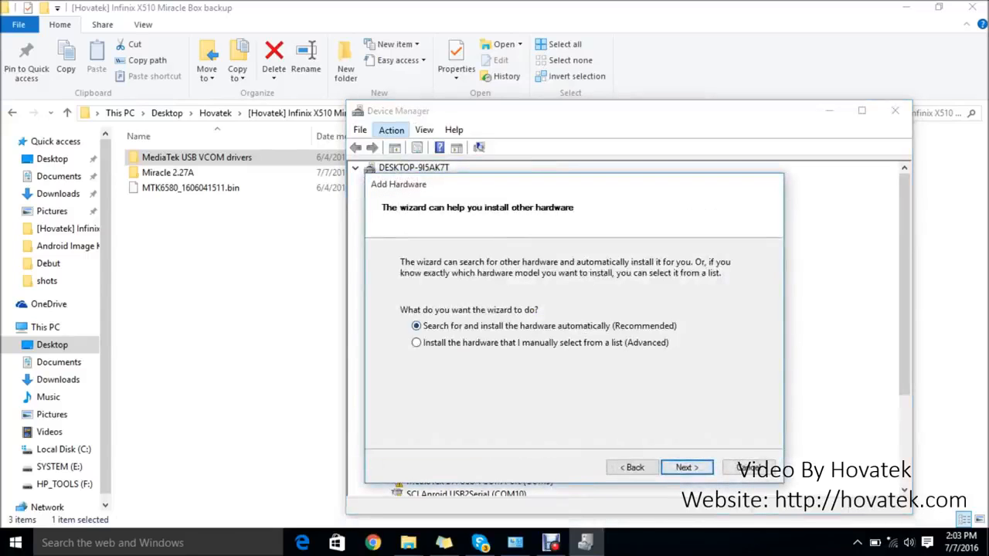
pyautogui.click(417, 343)
pyautogui.click(687, 468)
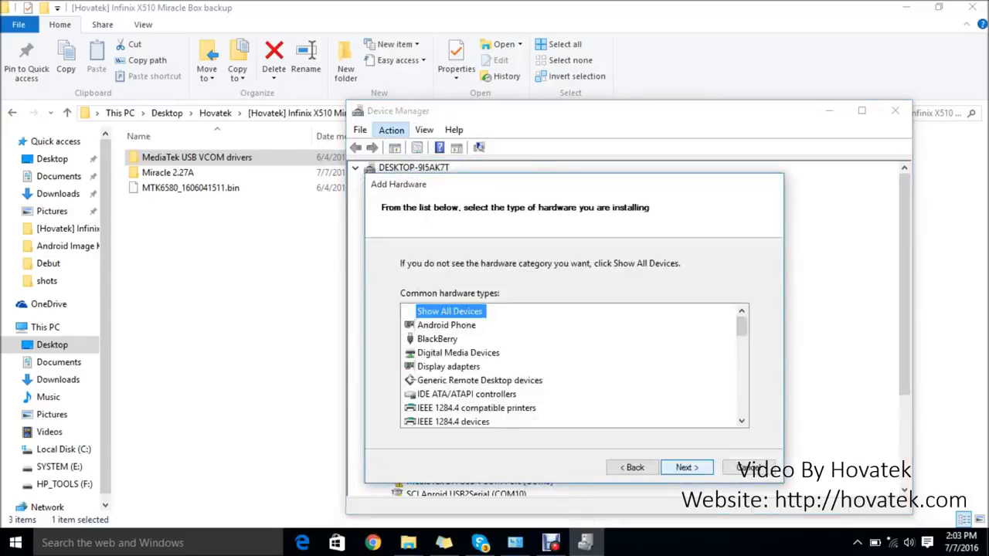
pyautogui.click(687, 468)
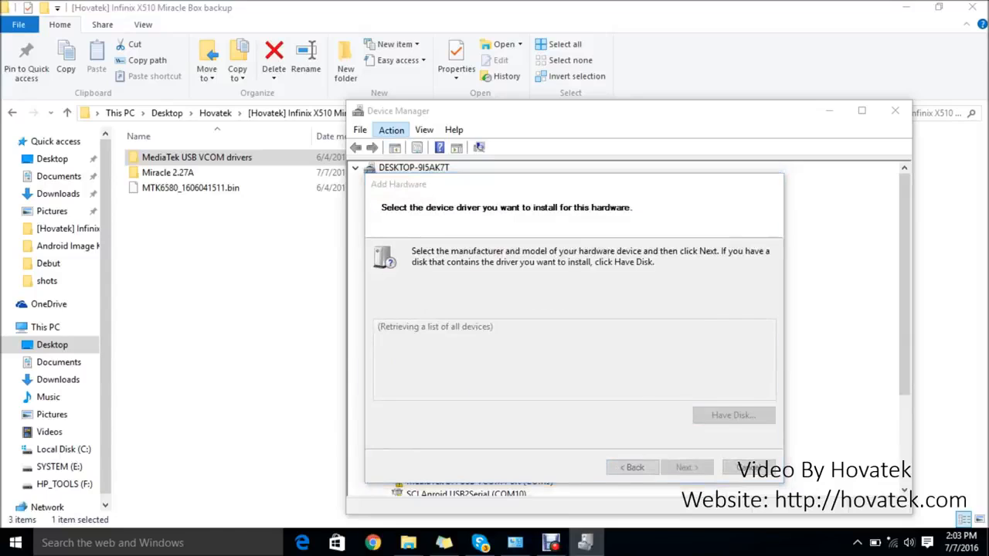
# Step: Browse for a disk driver in the Infinix X510 Miracle Box backup folder, going through MediaTek USB VCOM drivers and Drivers to USB VCOM Driver
pyautogui.click(693, 401)
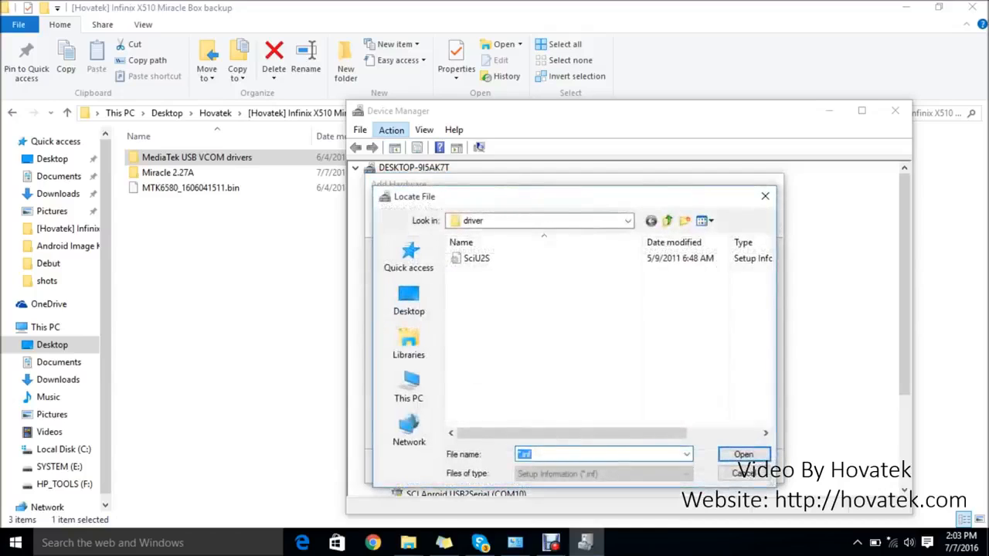
pyautogui.click(668, 221)
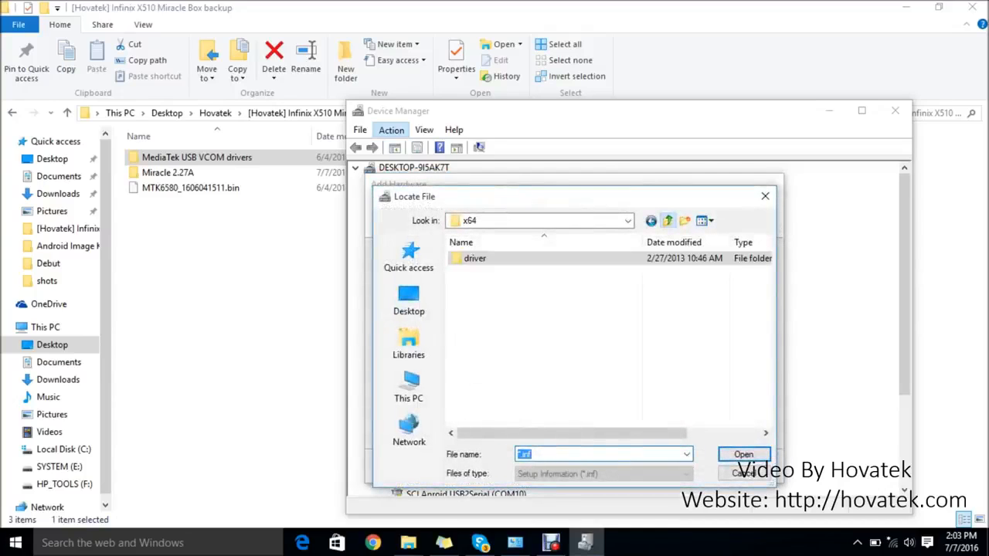
pyautogui.click(669, 221)
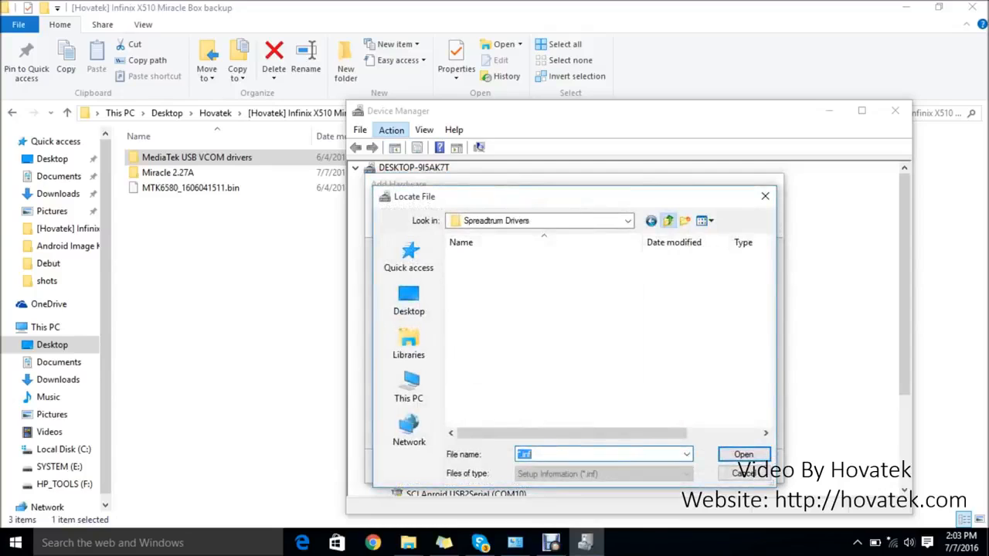
pyautogui.click(668, 221)
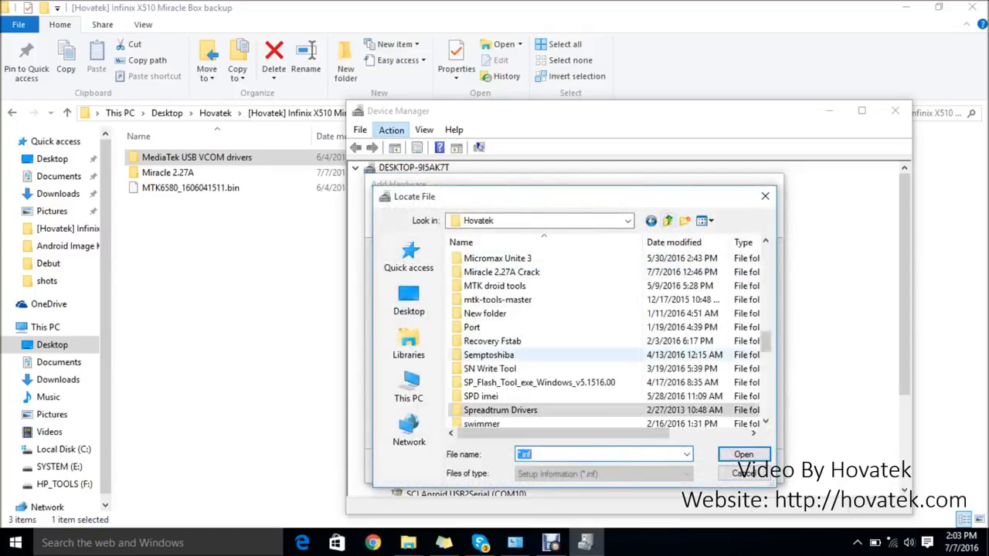
pyautogui.scroll(15, 545, 340)
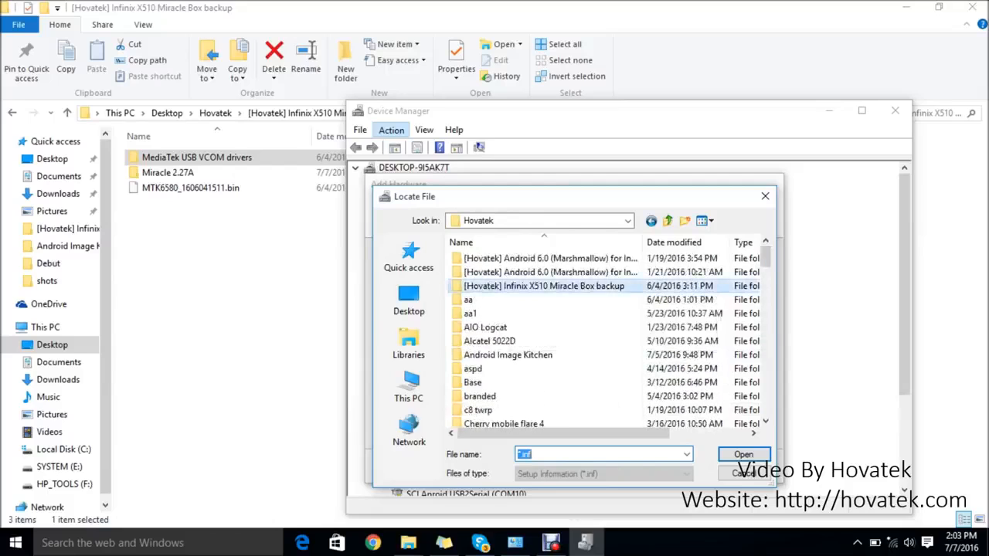
pyautogui.doubleClick(541, 286)
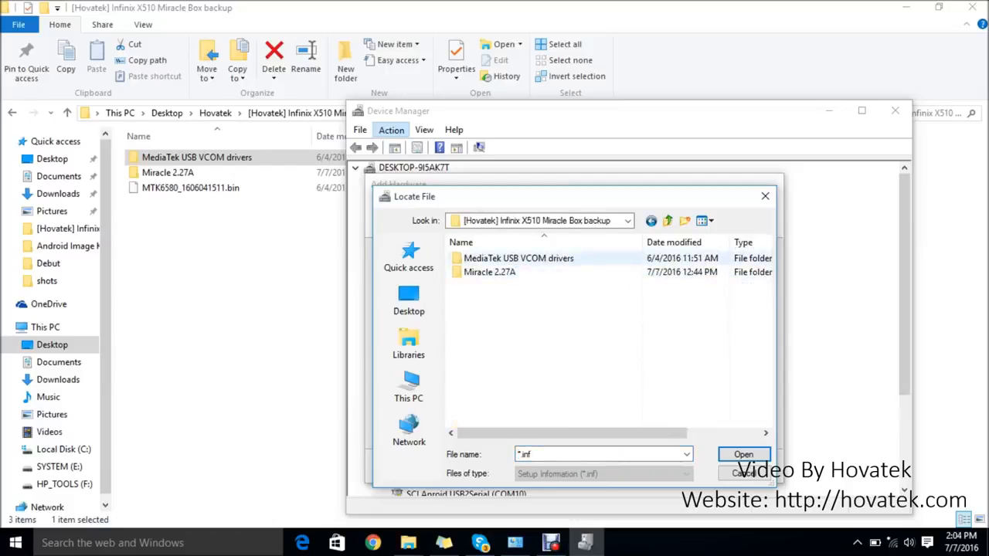
pyautogui.doubleClick(518, 258)
pyautogui.doubleClick(477, 258)
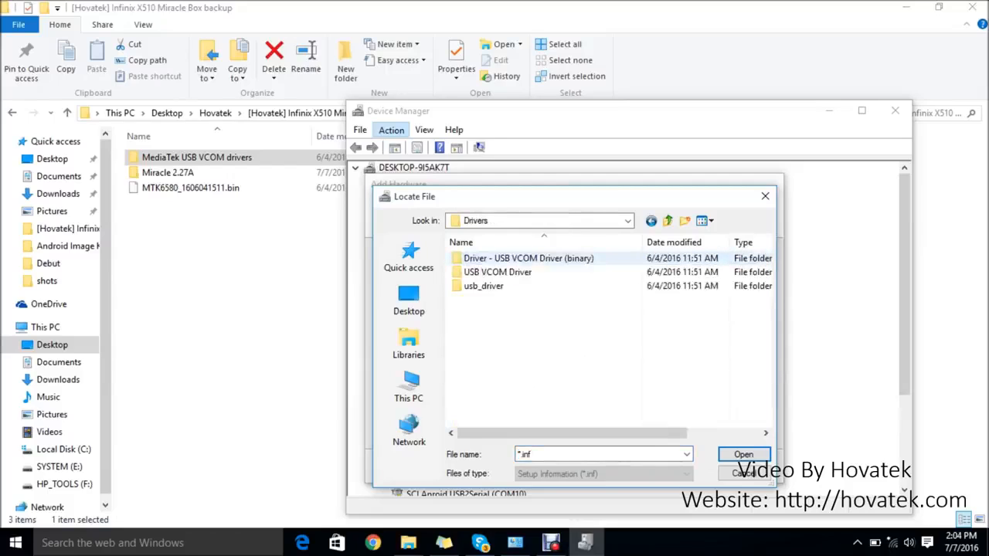
pyautogui.doubleClick(498, 272)
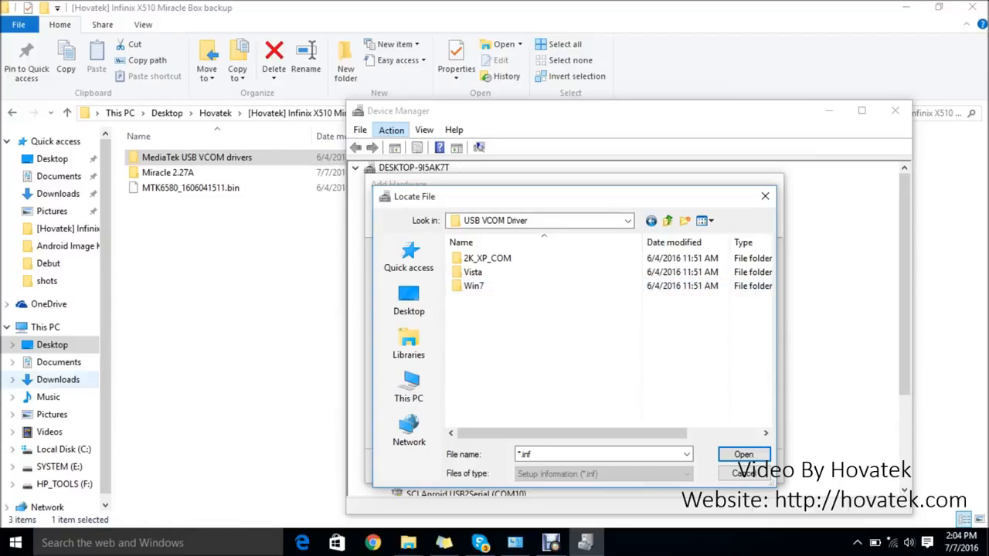
# Step: Check the computer's system type in the System properties and close them
pyautogui.rightClick(44, 327)
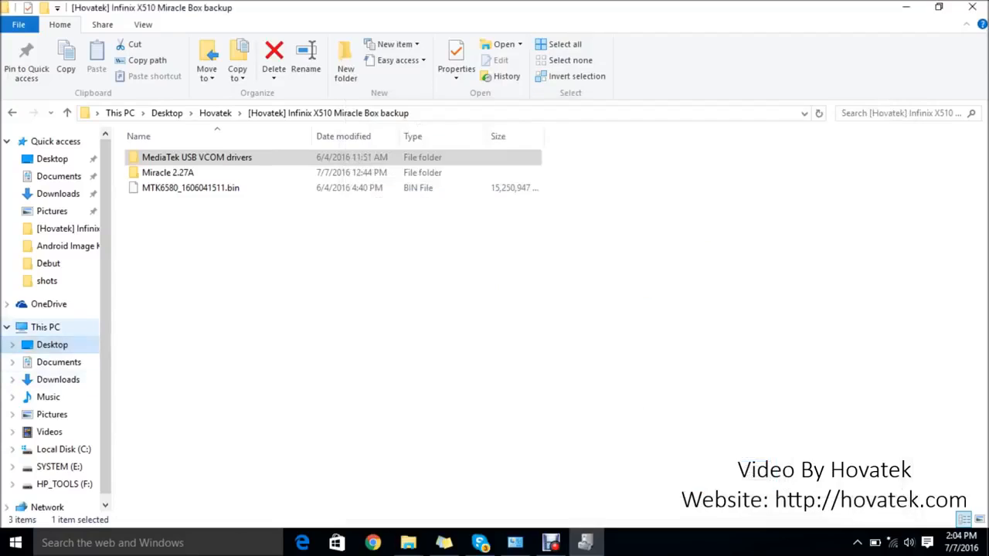
pyautogui.click(85, 317)
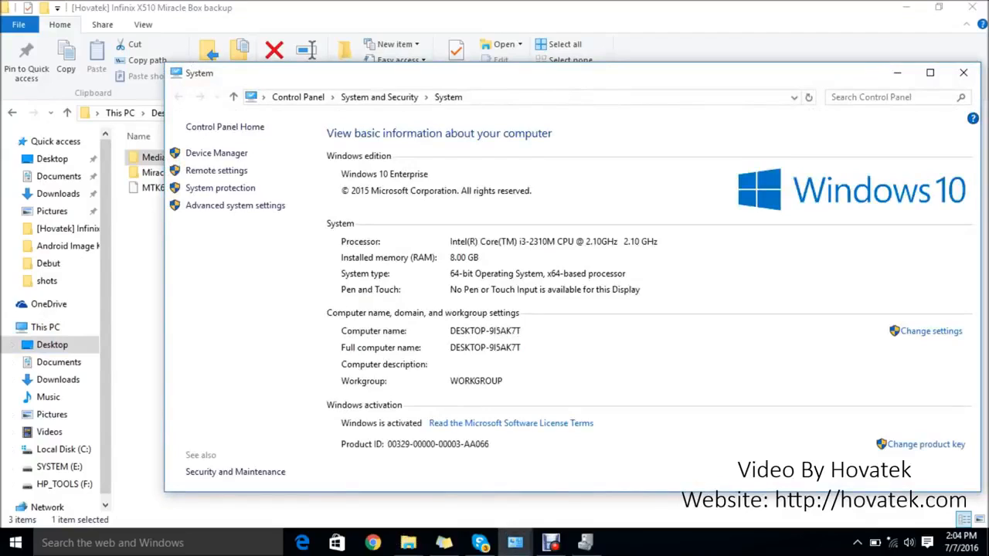
pyautogui.click(963, 72)
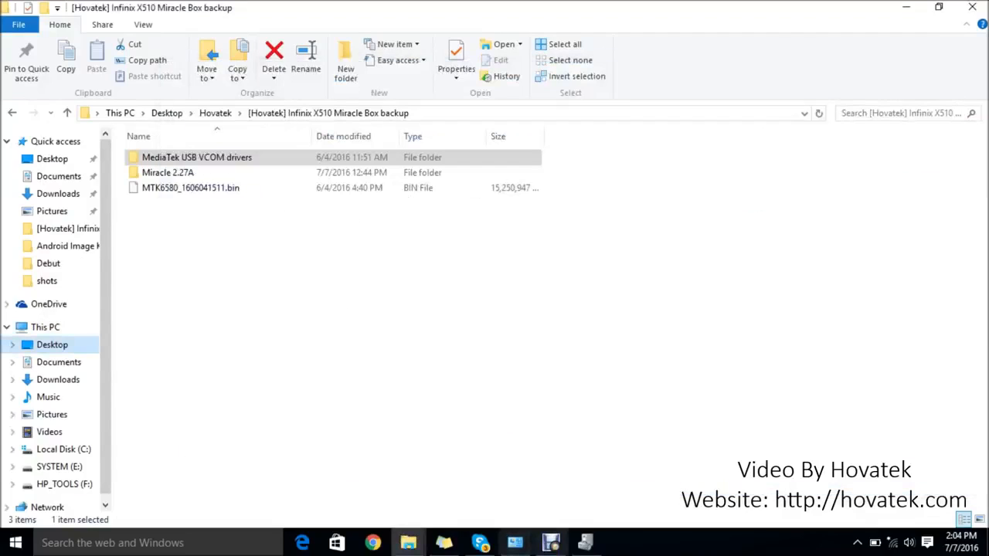
# Step: Return to the driver file browser and load usb2ser_Win764 from the Win7 folder as the driver source
pyautogui.click(585, 542)
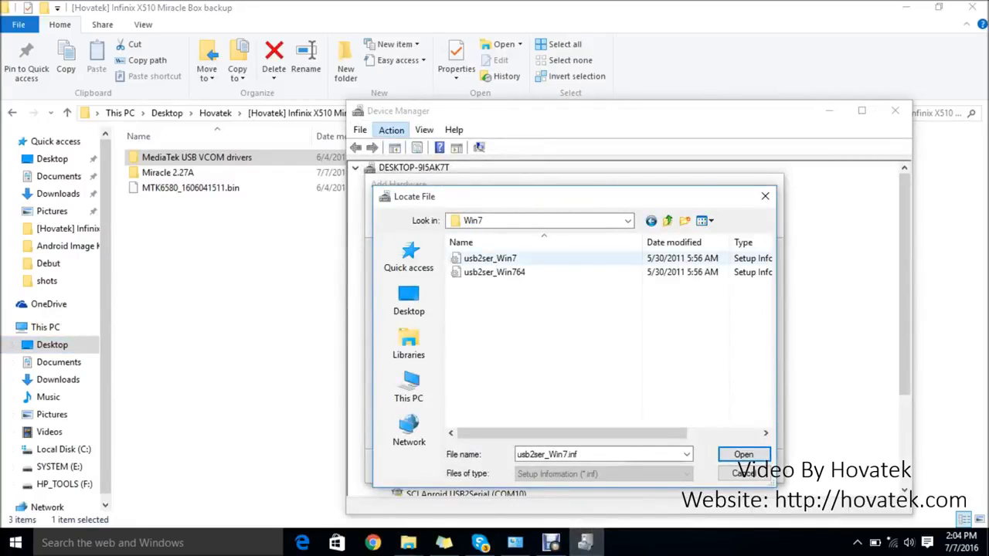
pyautogui.click(490, 258)
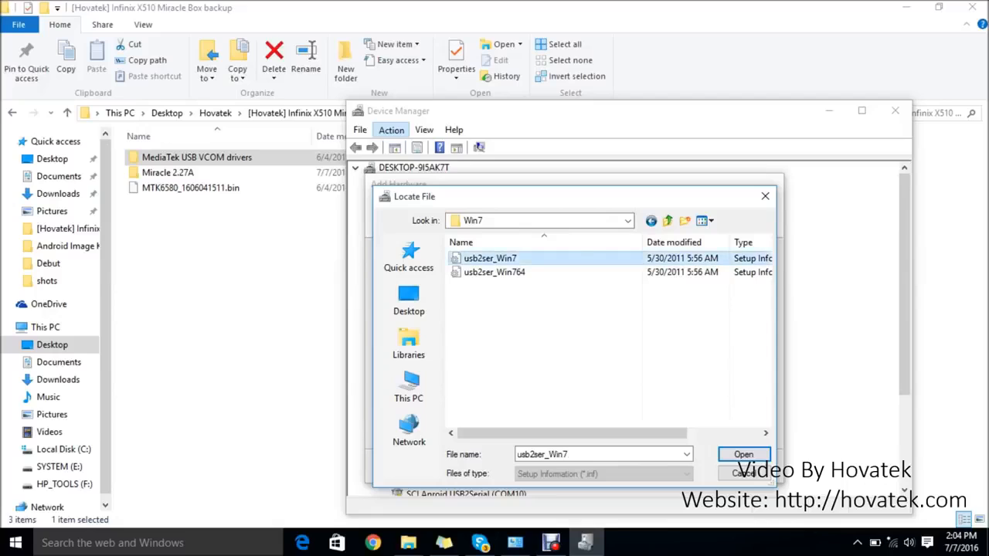
pyautogui.click(495, 272)
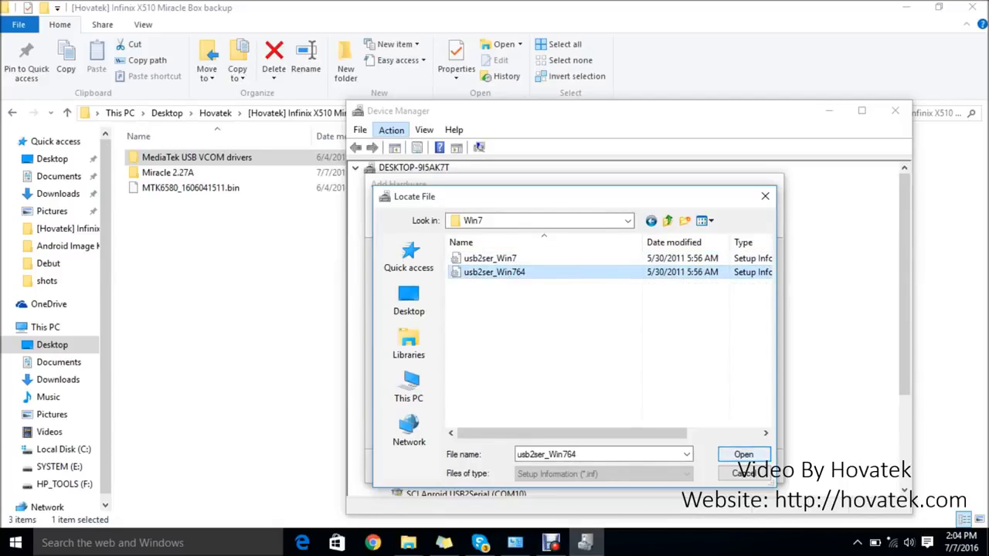
pyautogui.press('Tab')
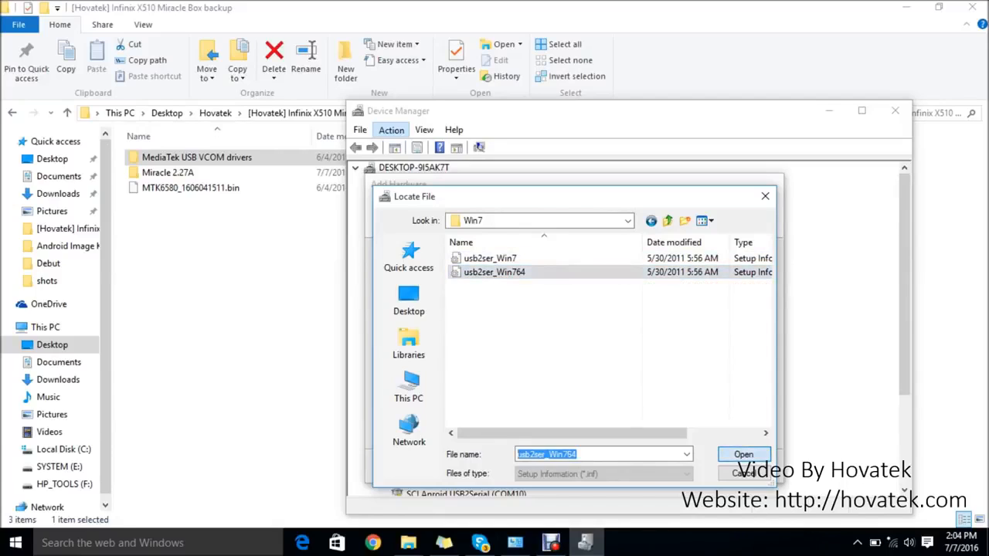
pyautogui.press('Return')
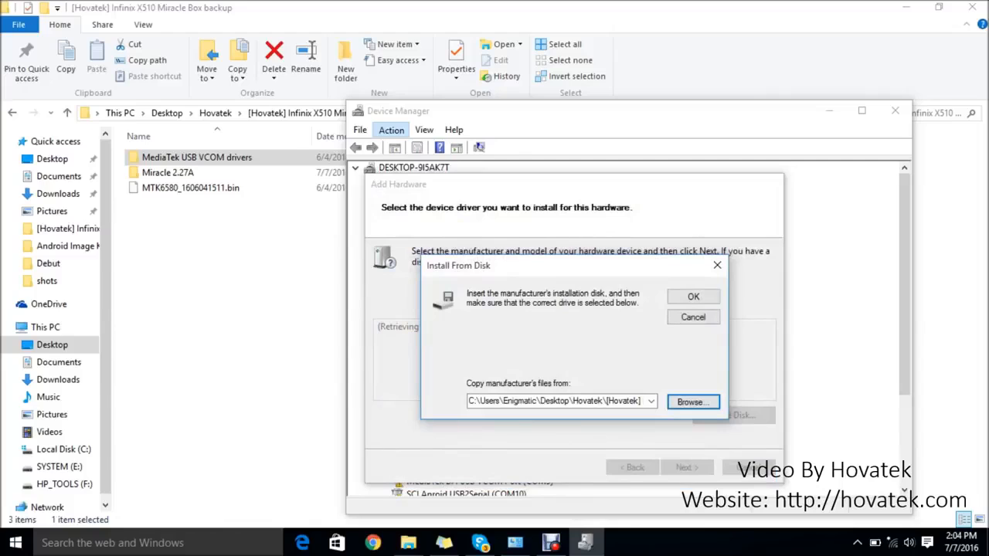
pyautogui.press('Return')
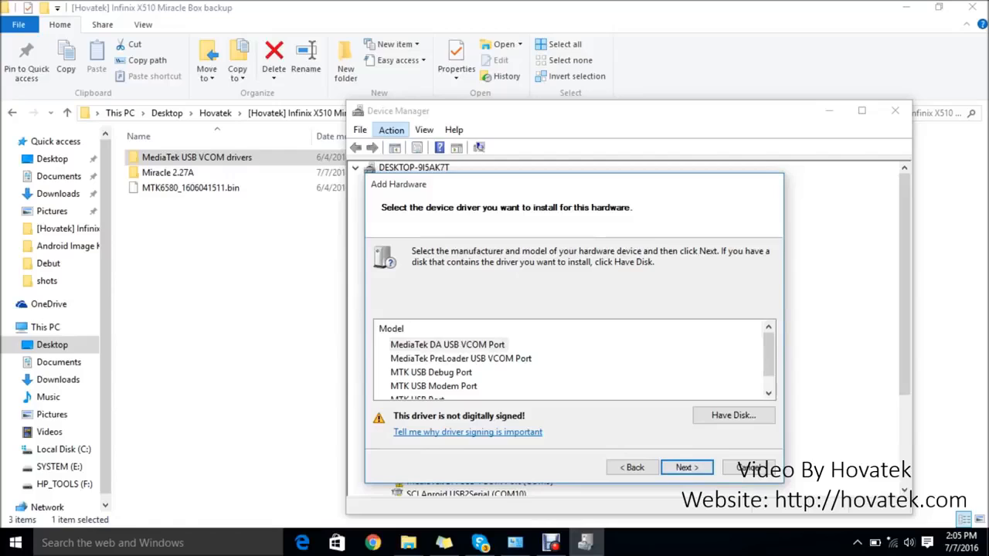
# Step: Install the MediaTek DA USB VCOM Port driver and finish the Add Hardware wizard
pyautogui.click(687, 467)
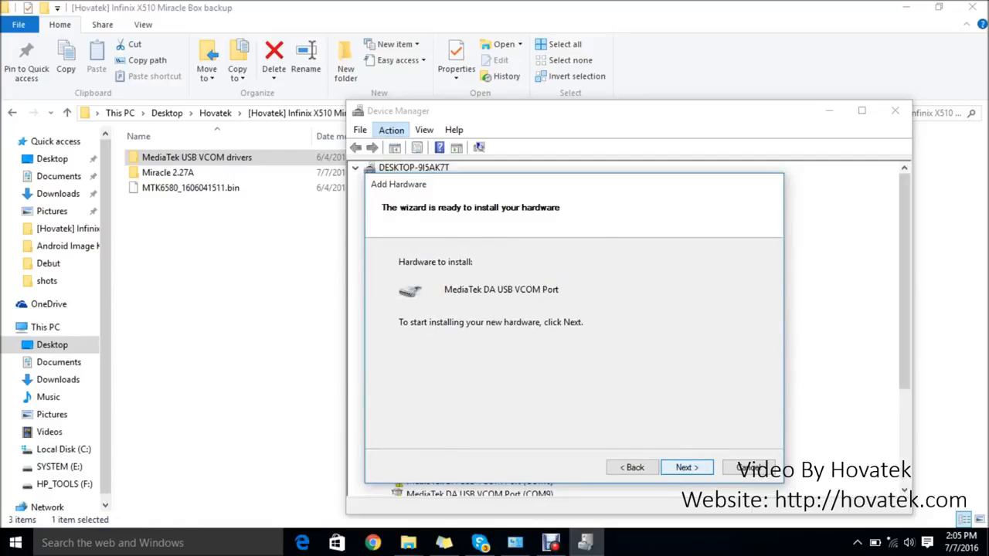
pyautogui.press('Return')
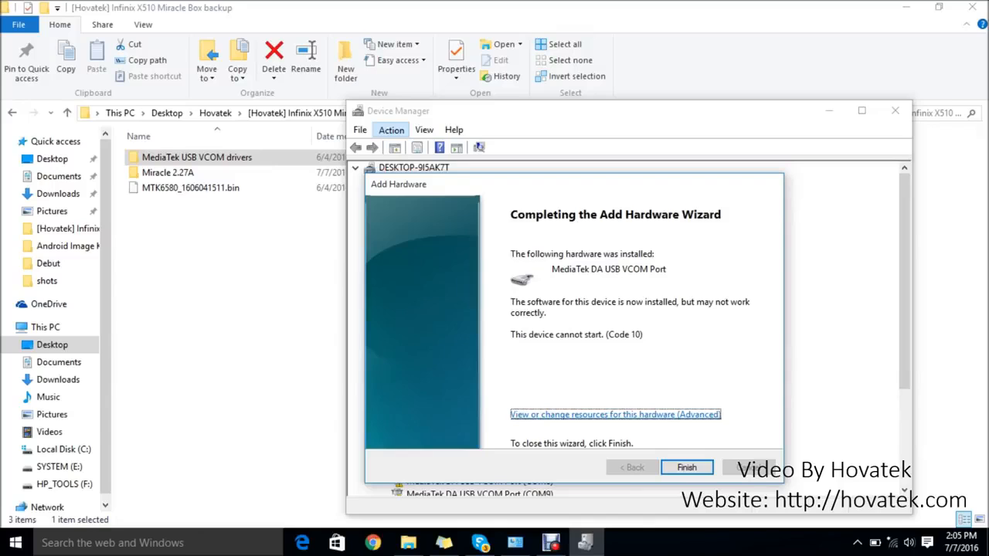
pyautogui.press('Return')
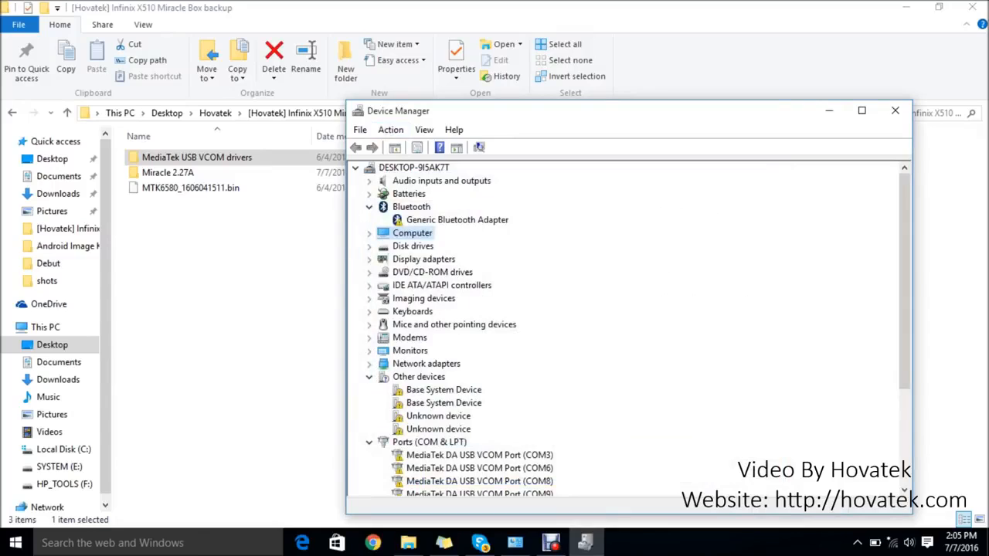
# Step: Check the ports in Device Manager, minimize it, and launch Miracle_Loader_2.27A from the Miracle 2.27A folder
pyautogui.scroll(-3, 626, 324)
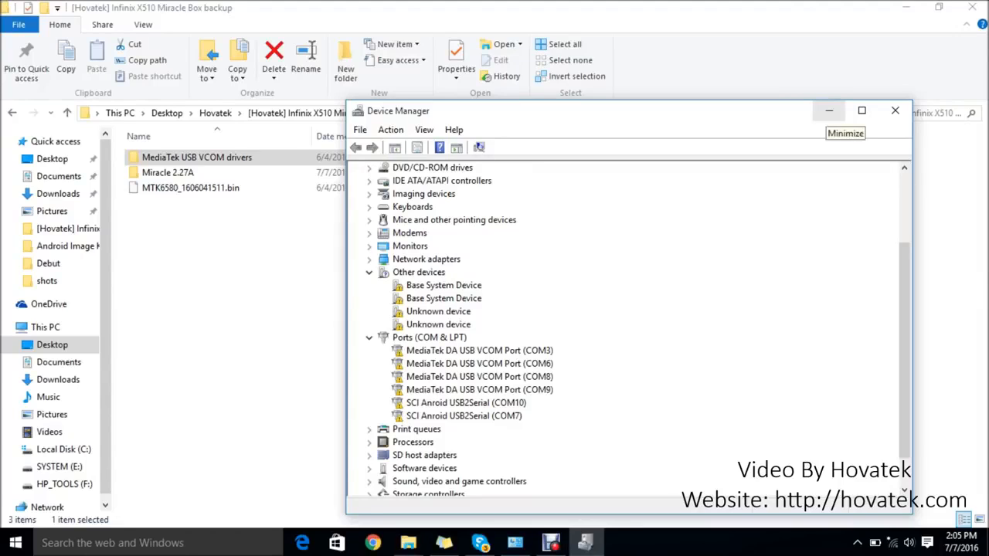
pyautogui.click(829, 111)
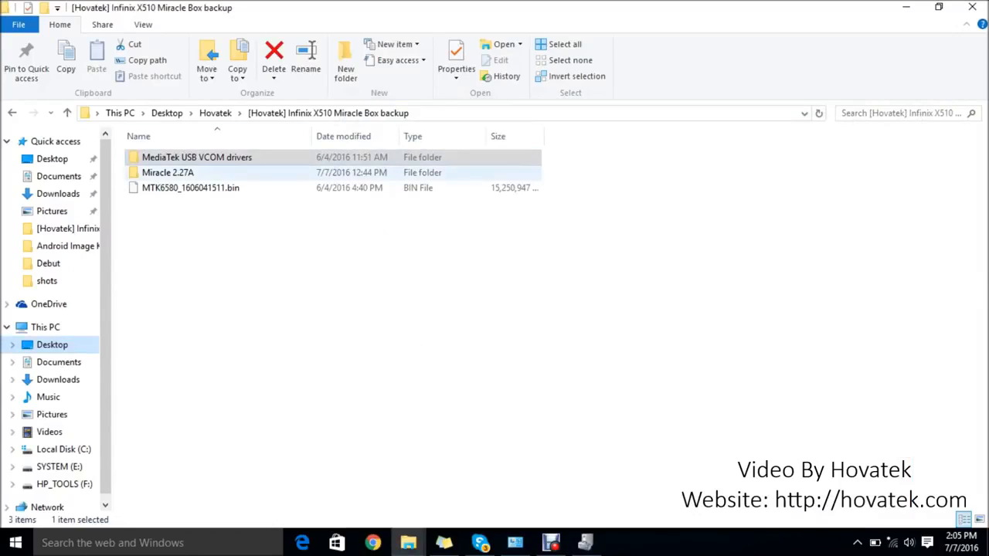
pyautogui.press('Down')
pyautogui.press('Return')
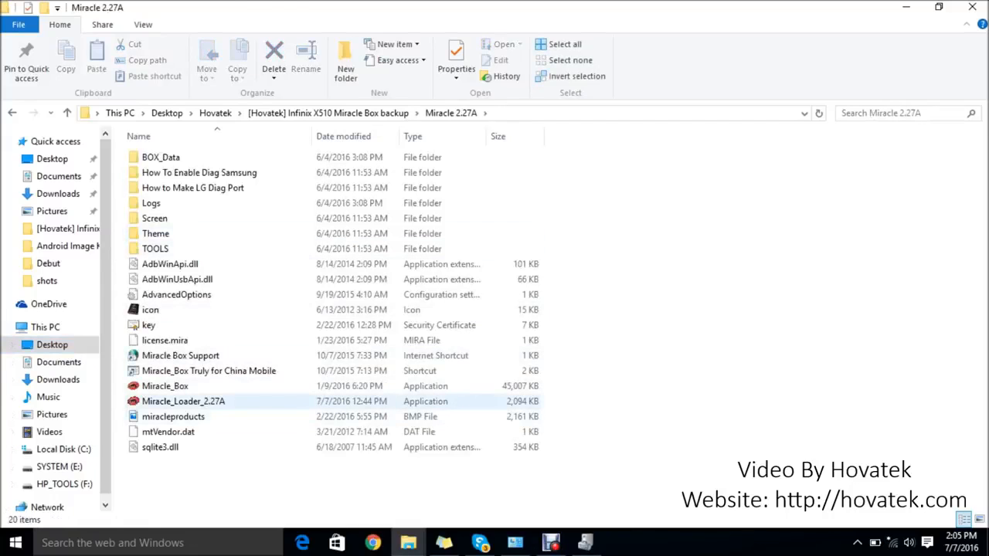
pyautogui.click(183, 401)
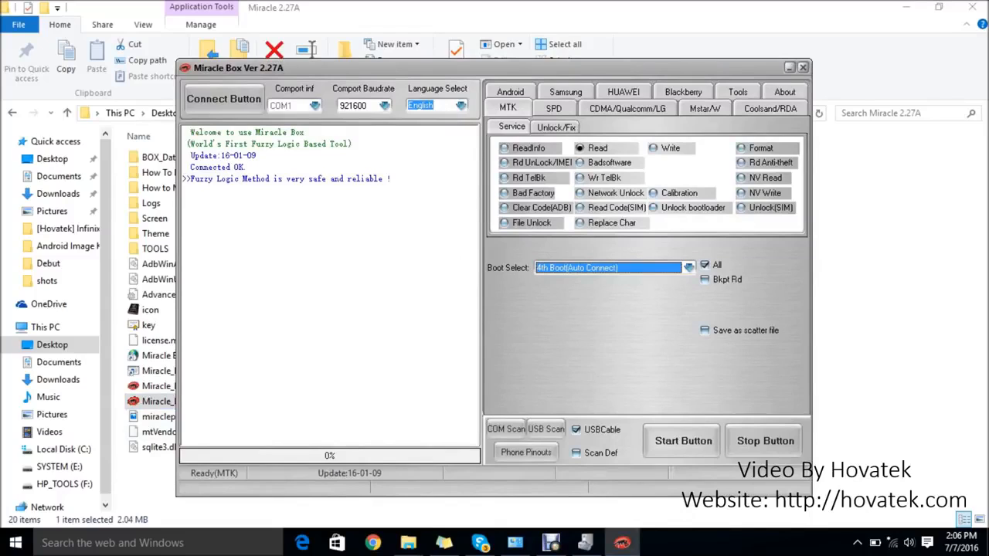
# Step: Choose the Write operation for MTK and set its boot selection to 8th Boot(MT65xx & MT67xx/8127)
pyautogui.click(670, 147)
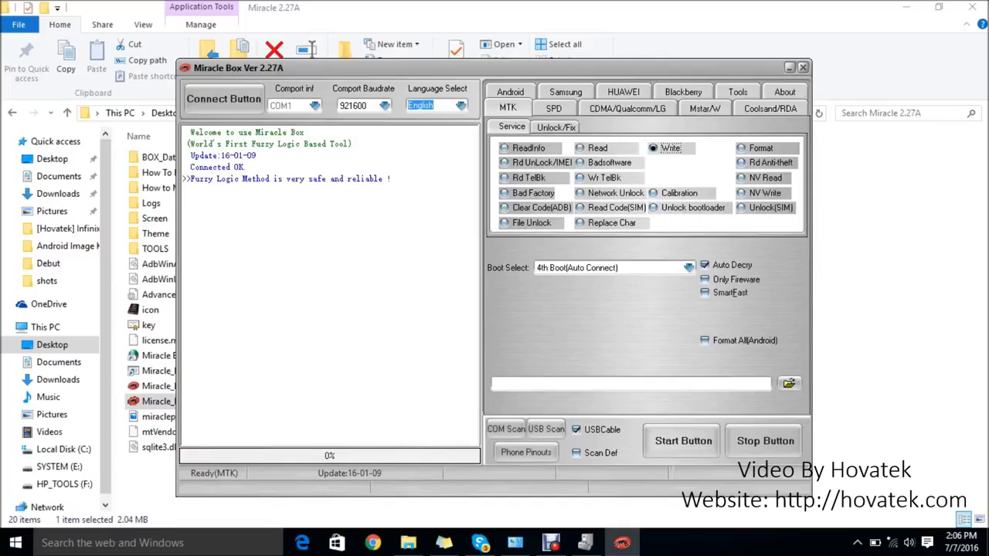
pyautogui.click(689, 268)
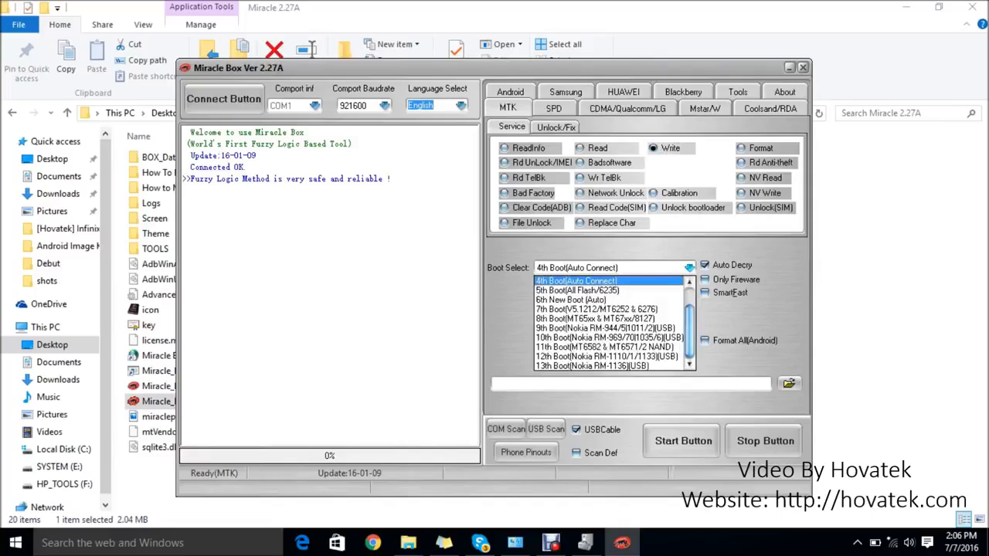
pyautogui.scroll(3, 611, 323)
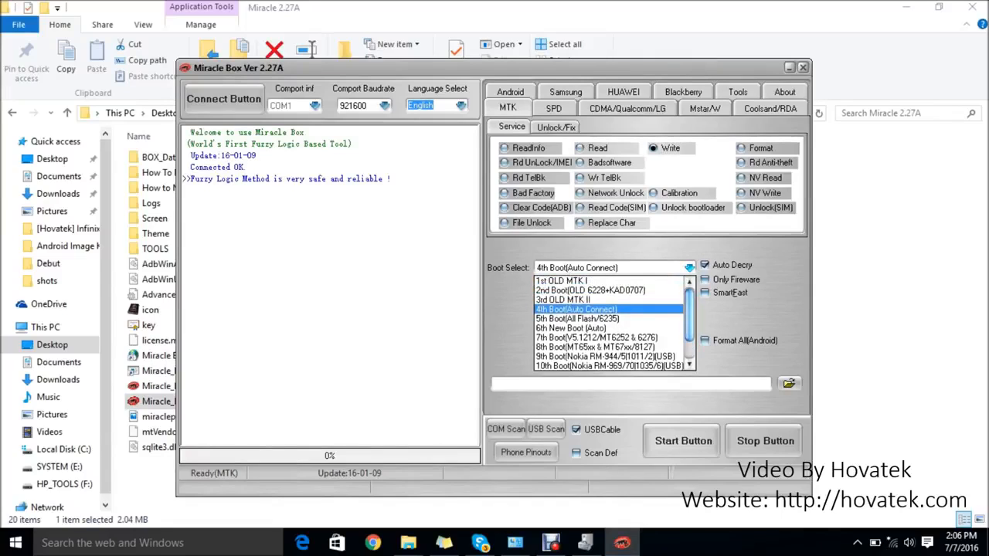
pyautogui.scroll(-2, 610, 323)
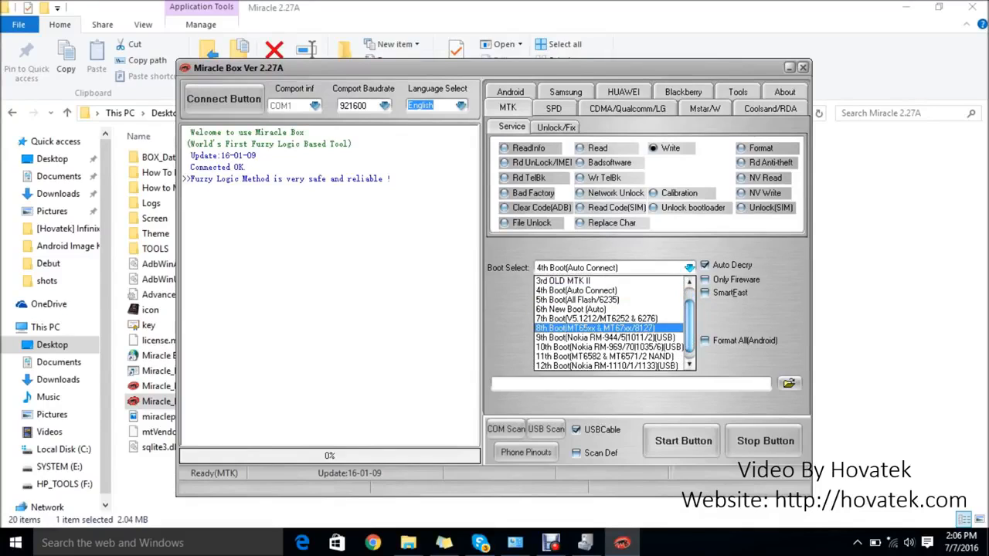
pyautogui.click(608, 328)
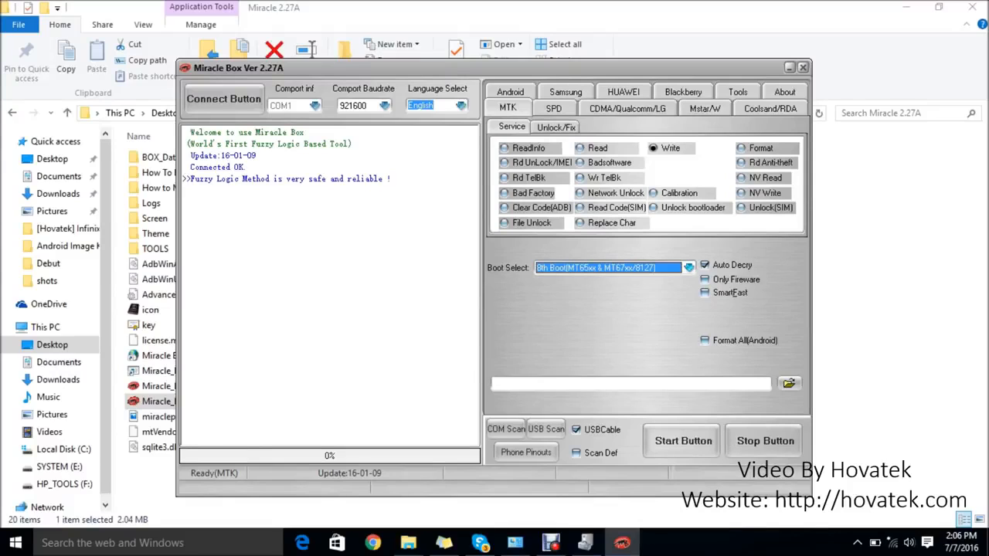
# Step: Load MTK6580_1606041511.bin from the Infinix X510 Miracle Box backup folder as the file to write
pyautogui.click(789, 383)
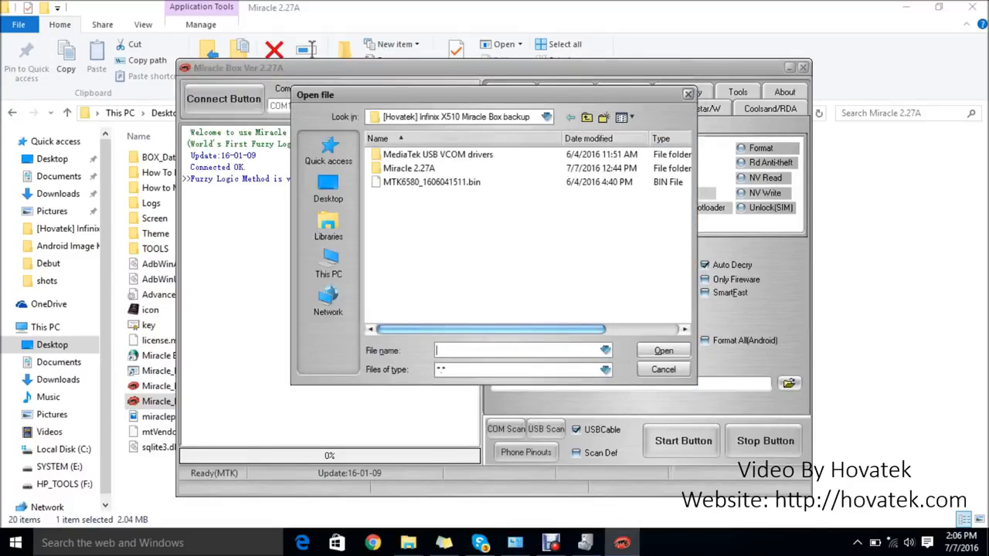
pyautogui.click(432, 182)
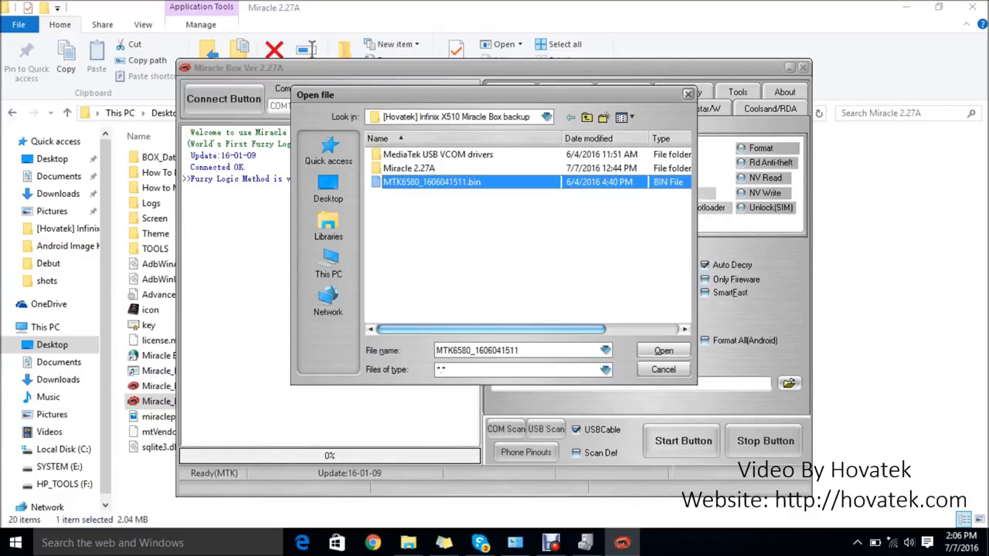
pyautogui.press('Return')
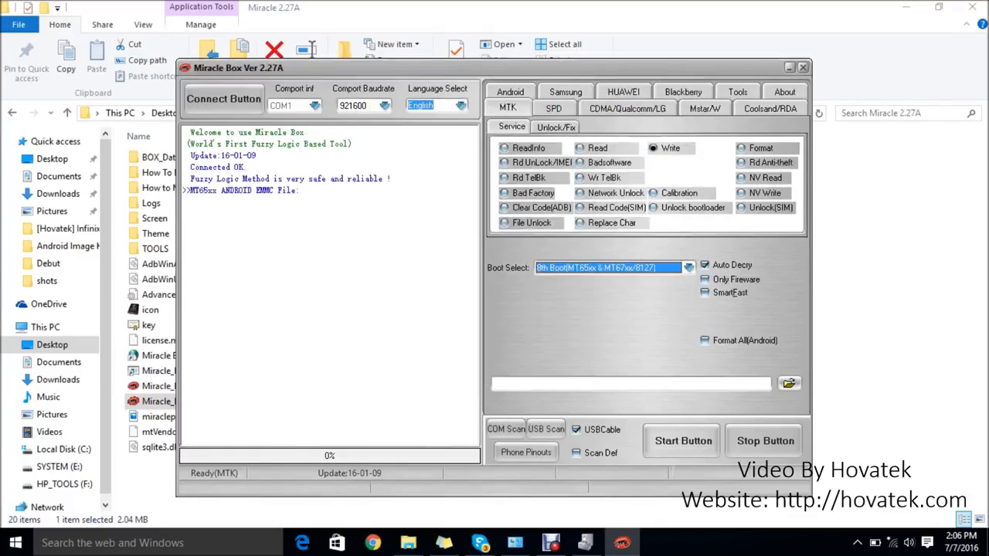